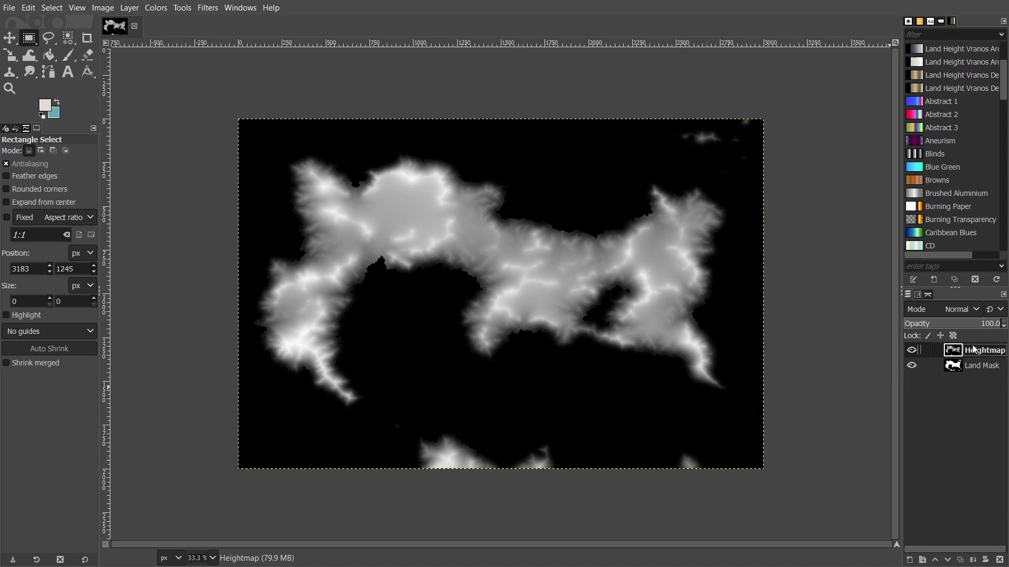
# After checking the land mask, add a transparent layer named Bump Map above Heightmap
pyautogui.click(911, 350)
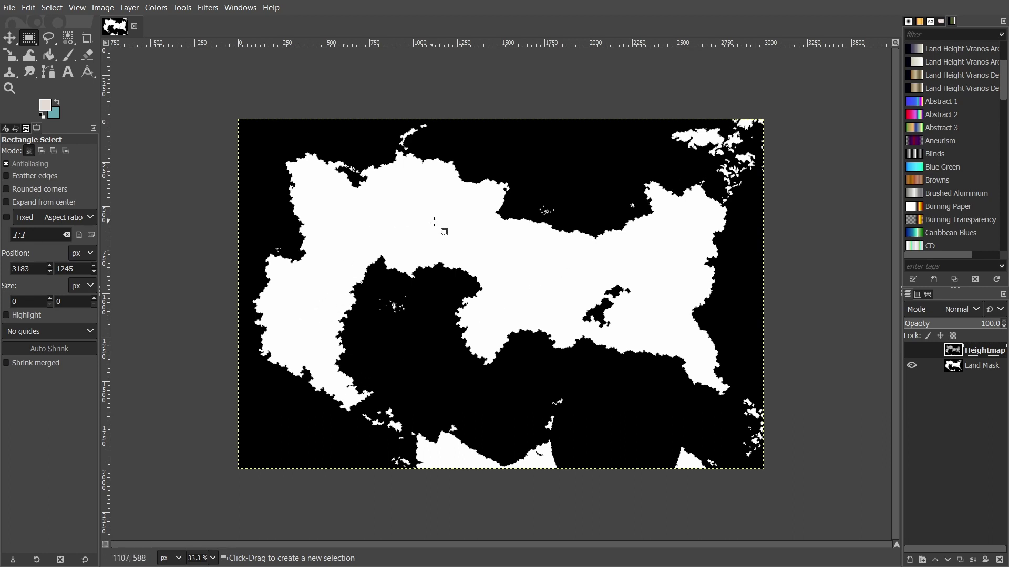
pyautogui.click(912, 352)
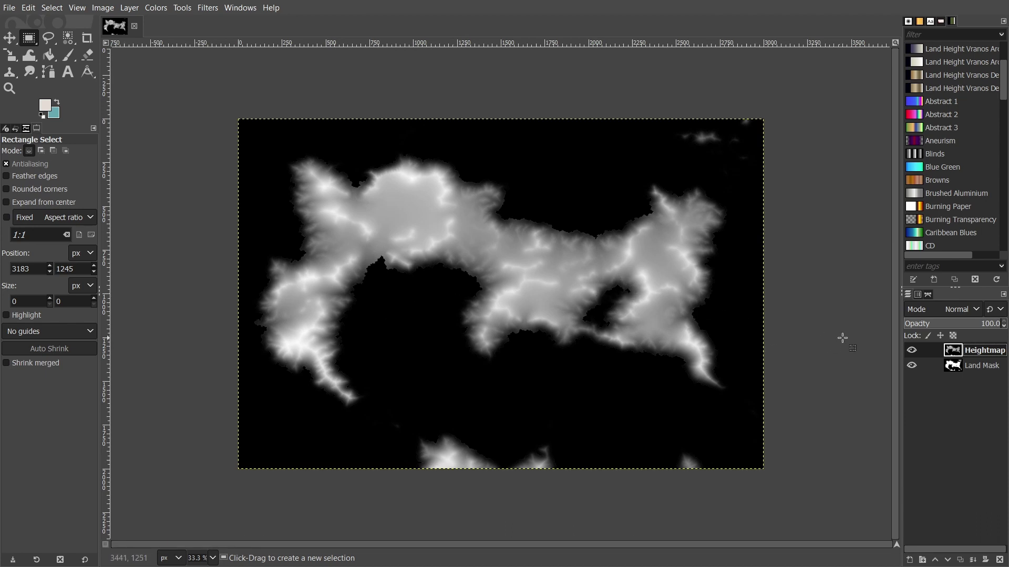
pyautogui.rightClick(957, 351)
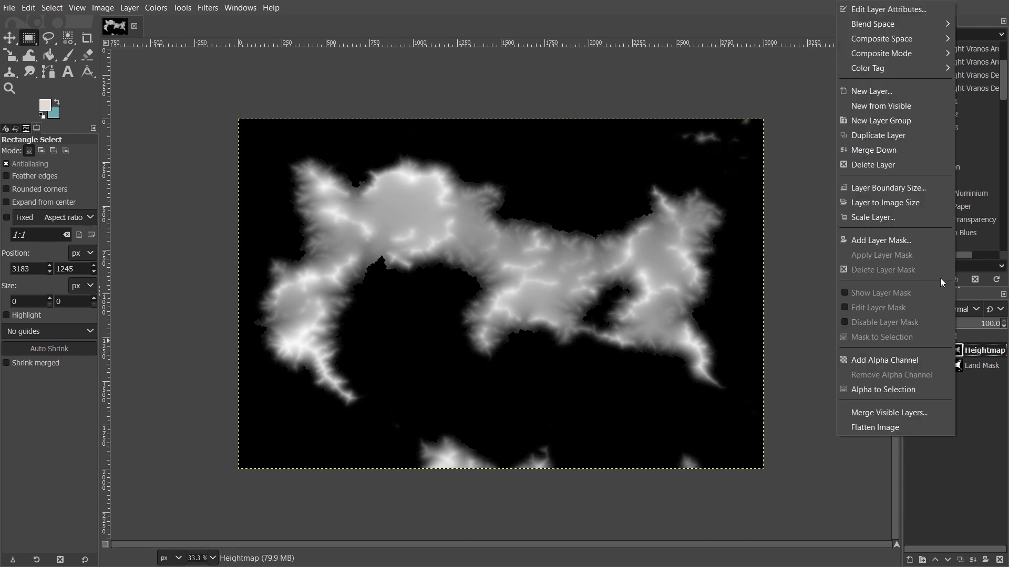
pyautogui.click(887, 91)
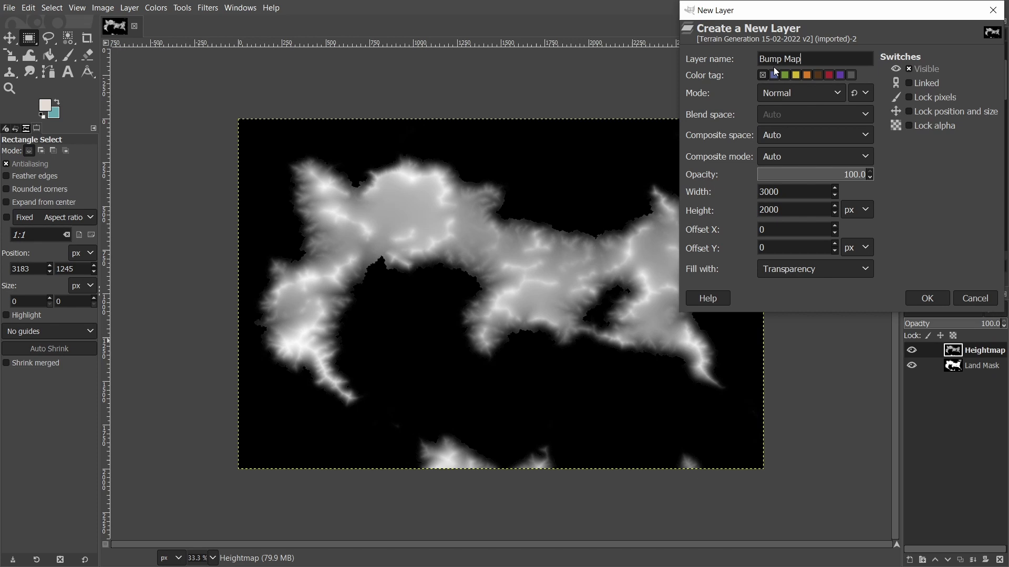
pyautogui.press('Return')
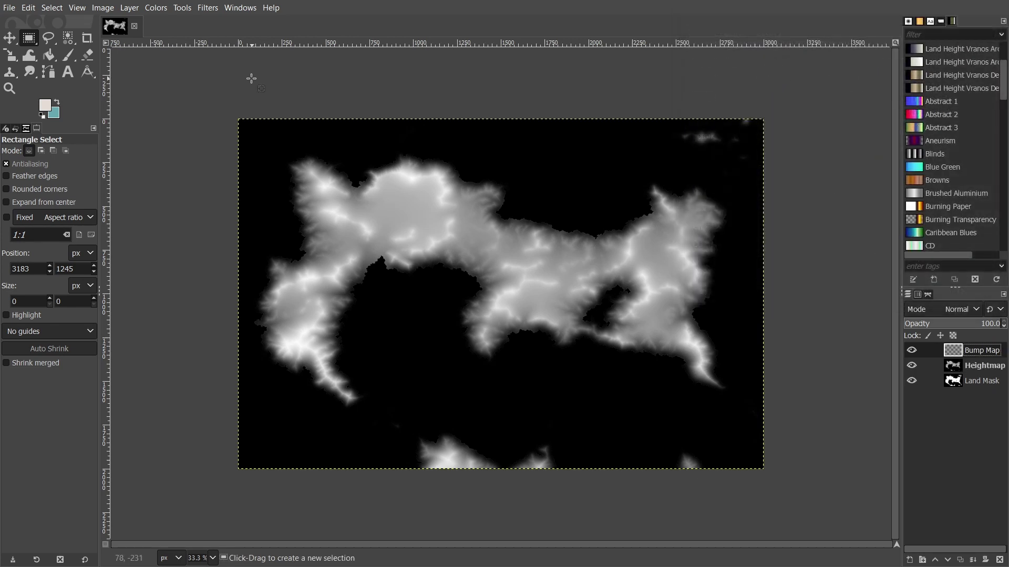
# Convert the image to RGB colour mode
pyautogui.click(77, 8)
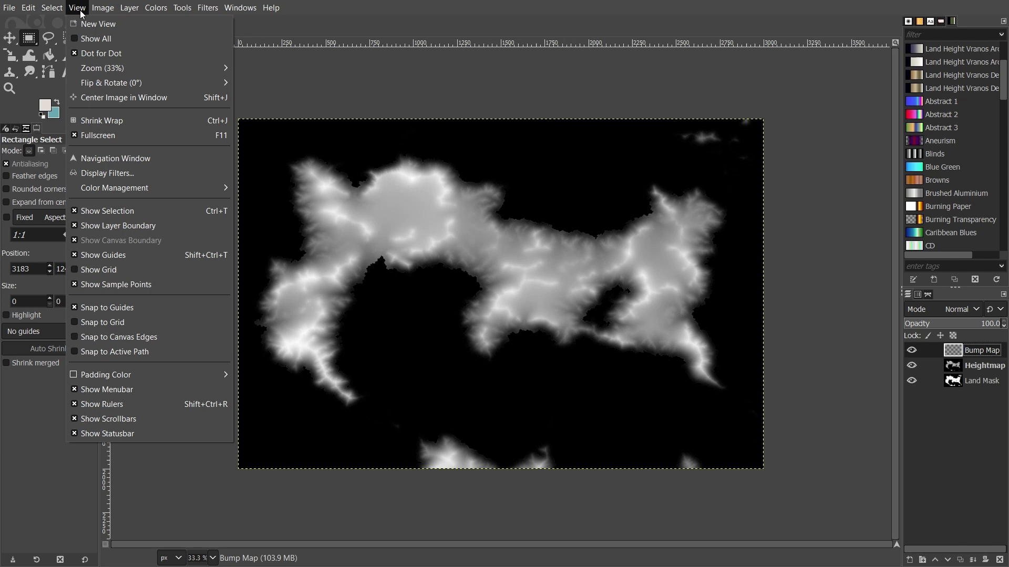
pyautogui.moveTo(92, 10)
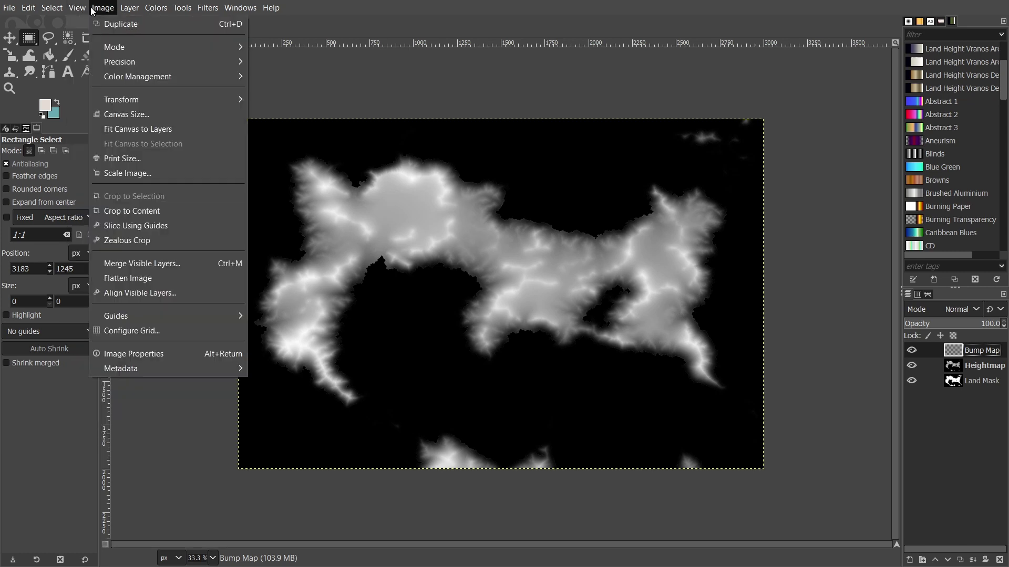
pyautogui.moveTo(128, 47)
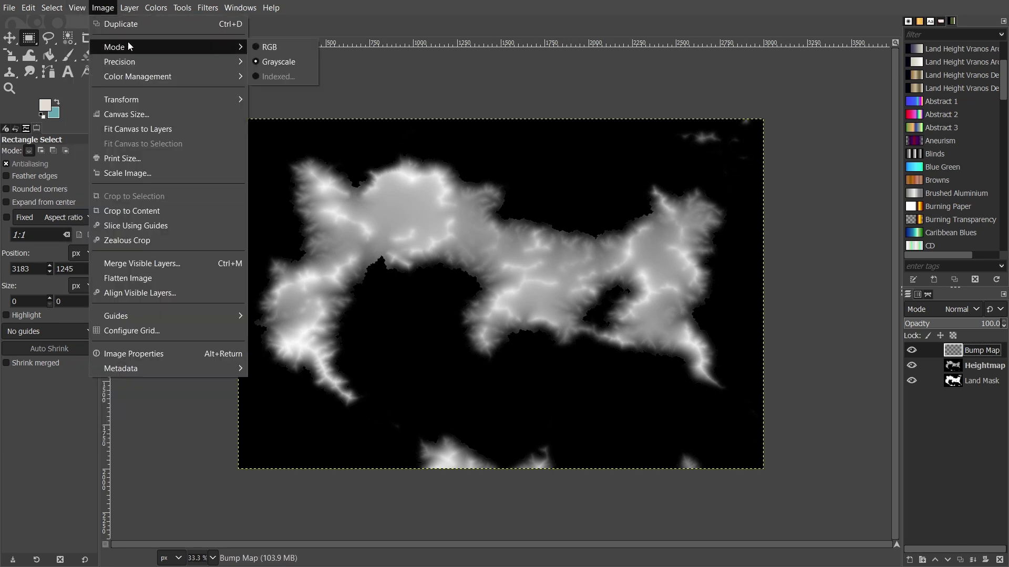
pyautogui.click(268, 47)
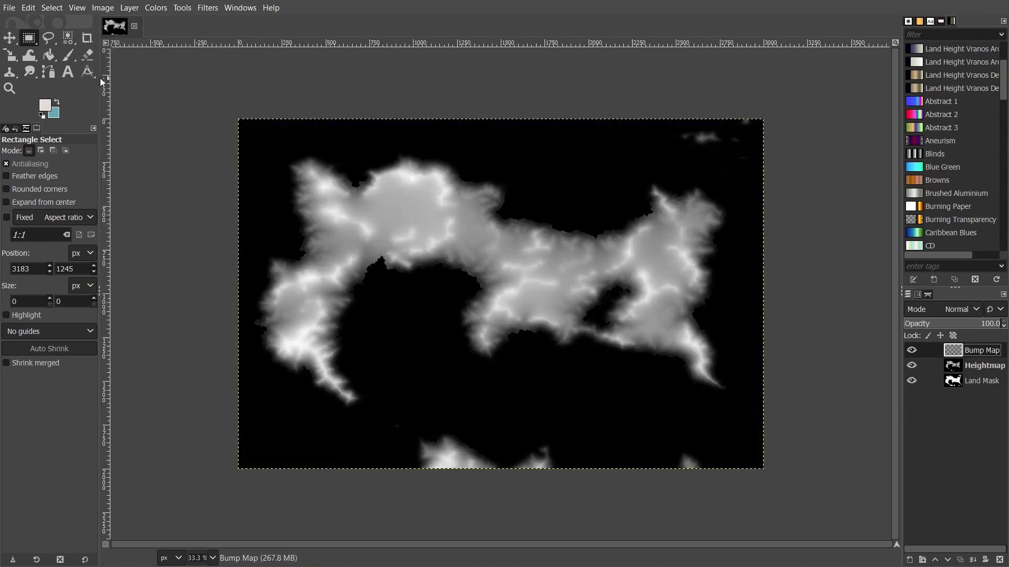
# Bucket-fill the Bump Map layer with the pale beige foreground colour
pyautogui.click(49, 55)
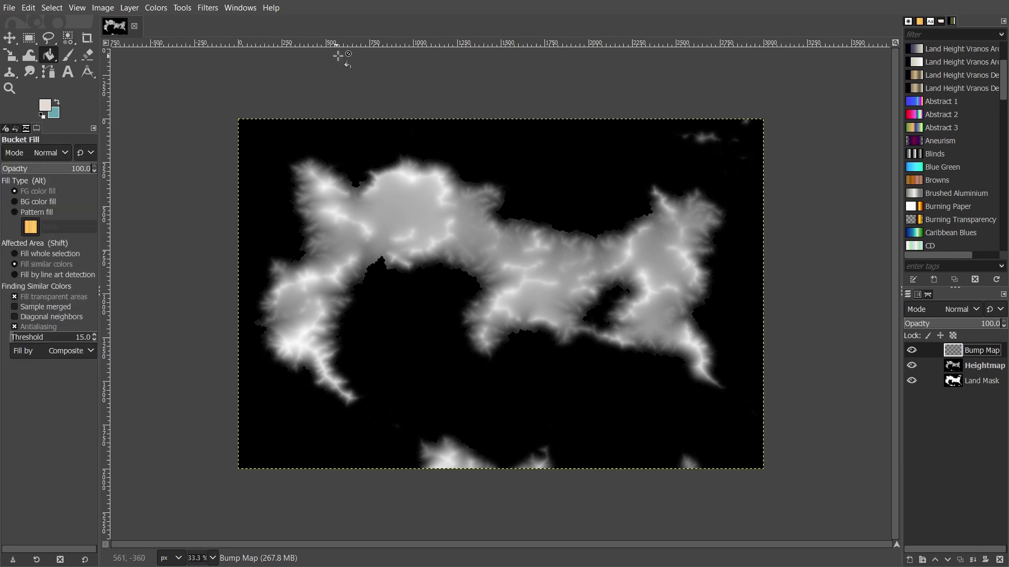
pyautogui.click(613, 158)
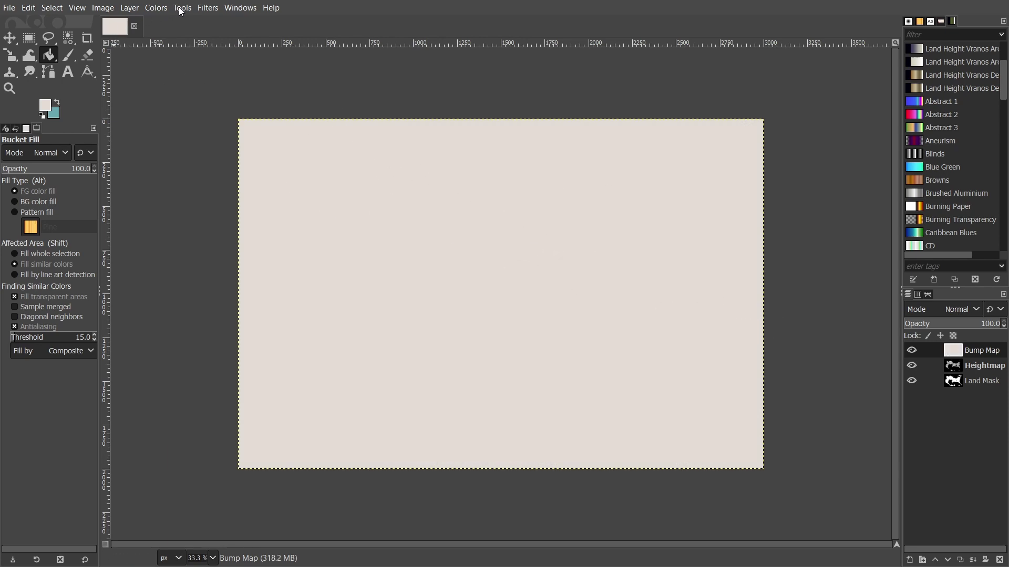
pyautogui.click(205, 9)
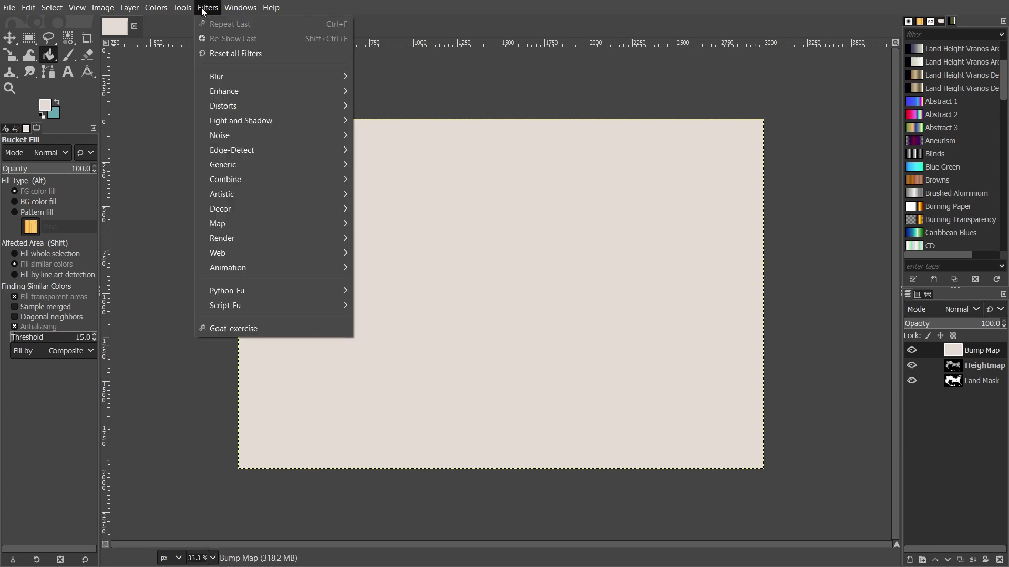
# Apply the Bump Map filter using Heightmap as auxiliary input, elevation 30, depth 7
pyautogui.moveTo(222, 228)
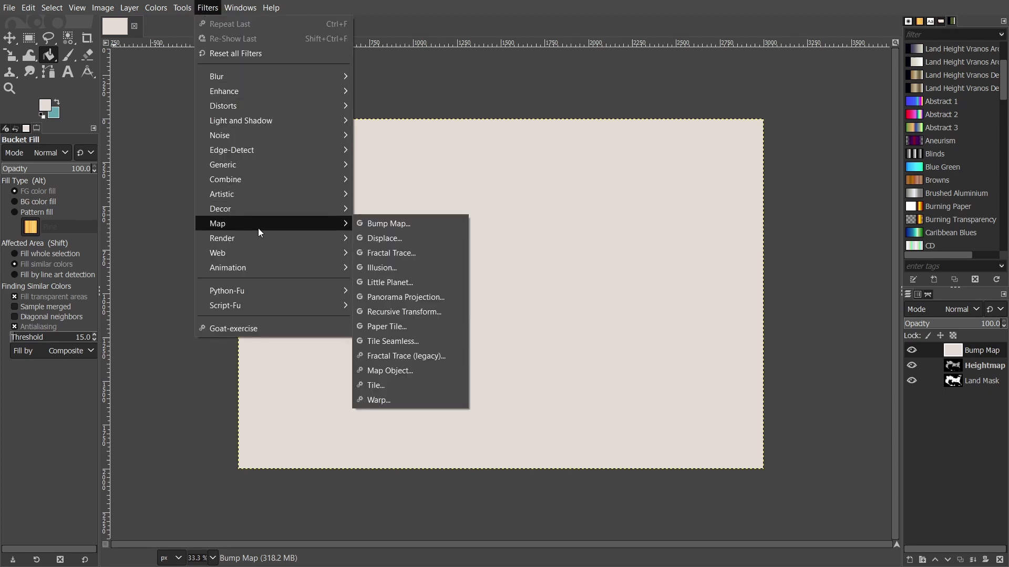
pyautogui.click(386, 226)
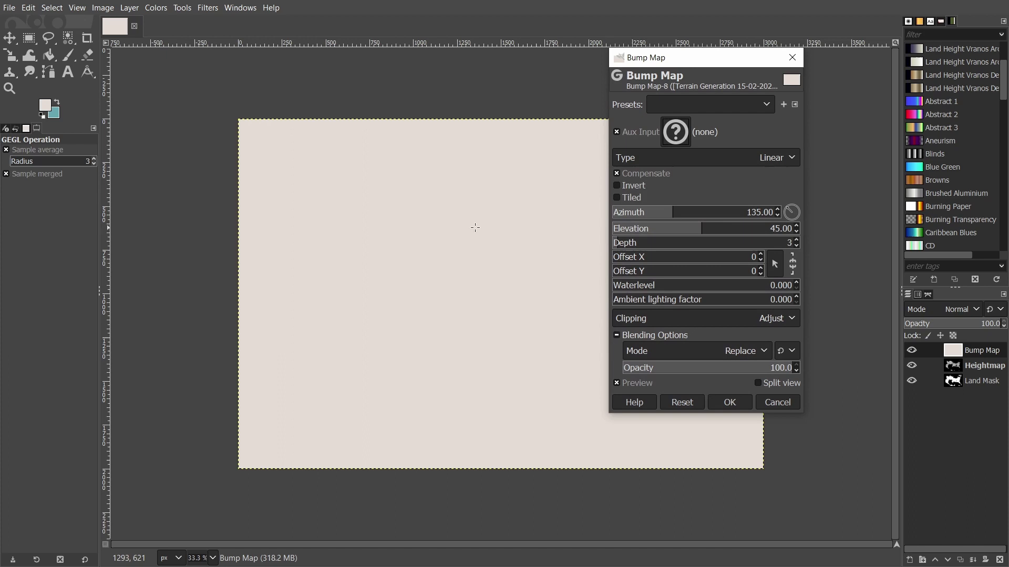
pyautogui.click(679, 136)
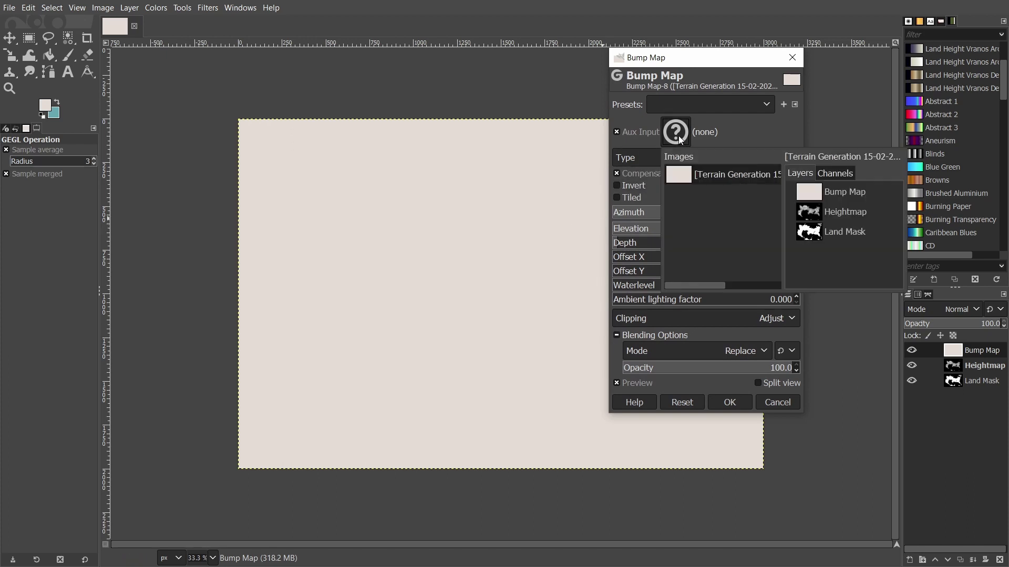
pyautogui.click(846, 214)
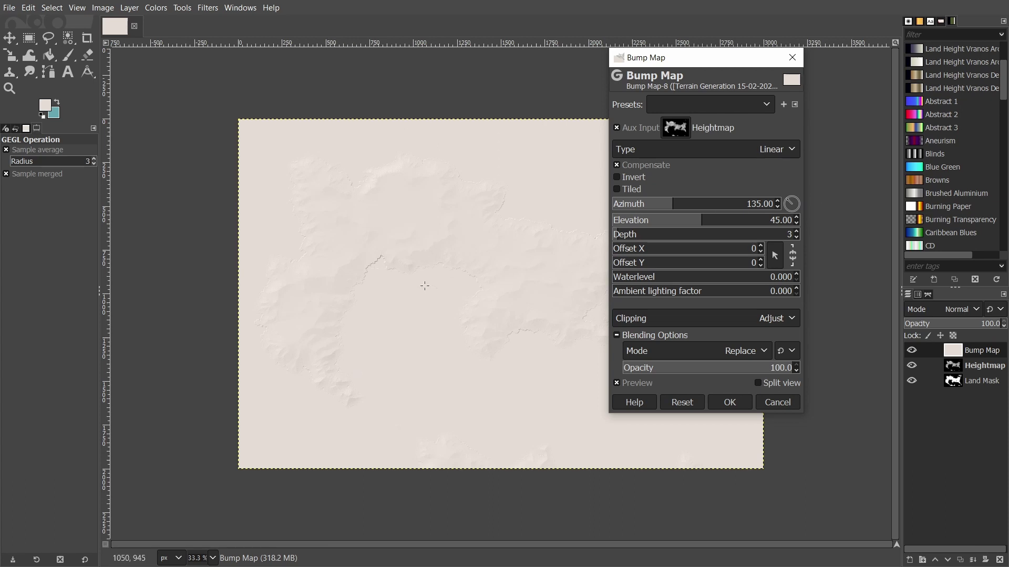
pyautogui.scroll(-8, 796, 222)
pyautogui.scroll(-7, 796, 222)
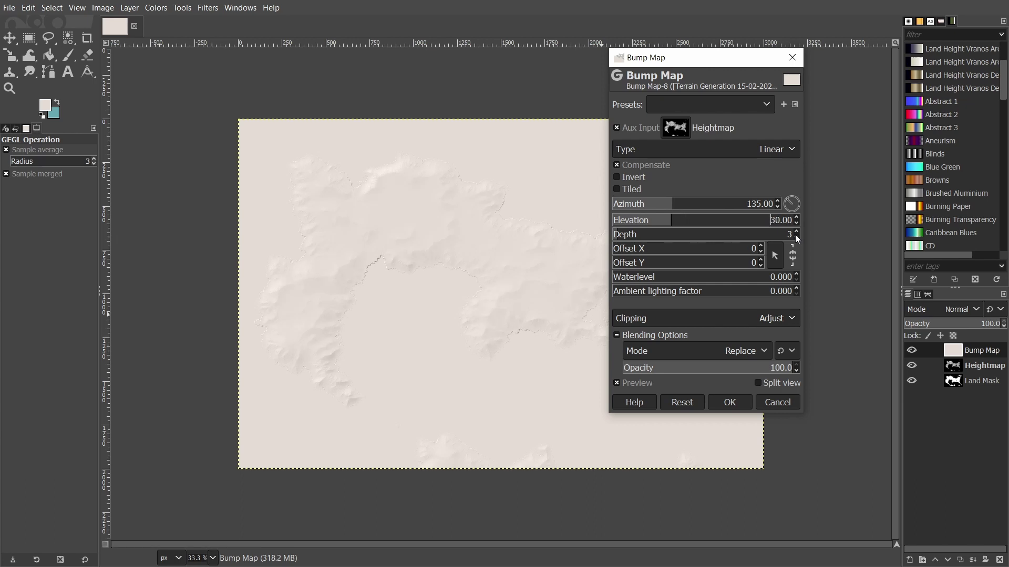
pyautogui.scroll(2, 797, 235)
pyautogui.scroll(2, 797, 234)
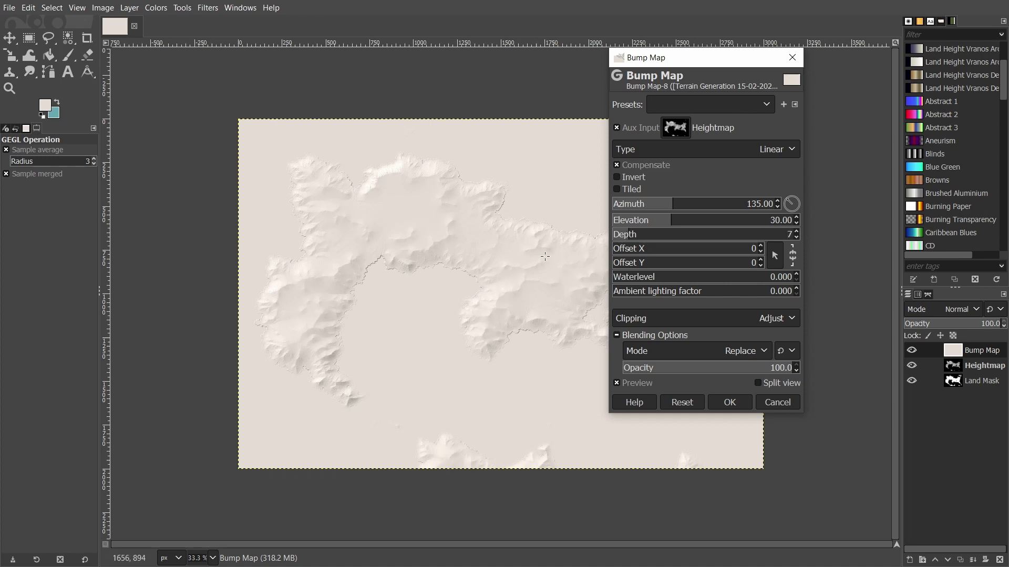
pyautogui.moveTo(650, 61); pyautogui.dragTo(749, 77)
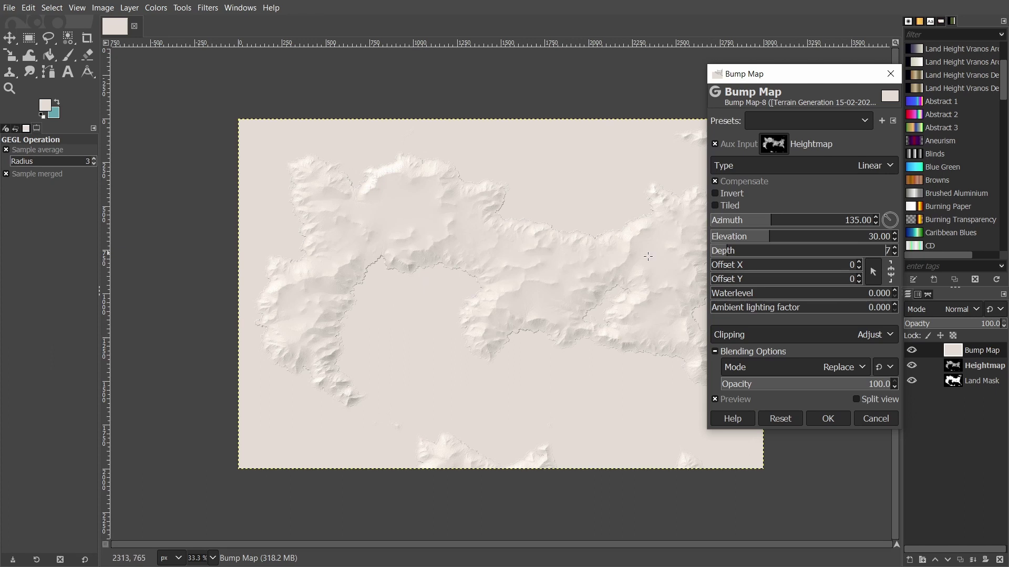
pyautogui.click(834, 414)
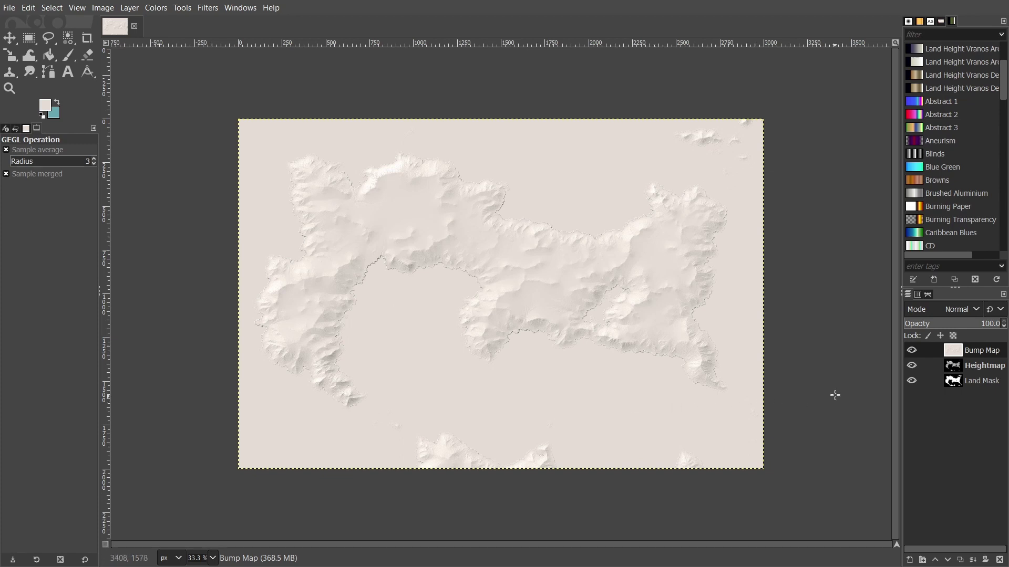
# Hide the Heightmap layer and the other layer beneath Bump Map
pyautogui.moveTo(911, 368); pyautogui.dragTo(911, 381)
# Select the black sea area of Land Mask by colour, then re-show and activate Bump Map
pyautogui.click(912, 350)
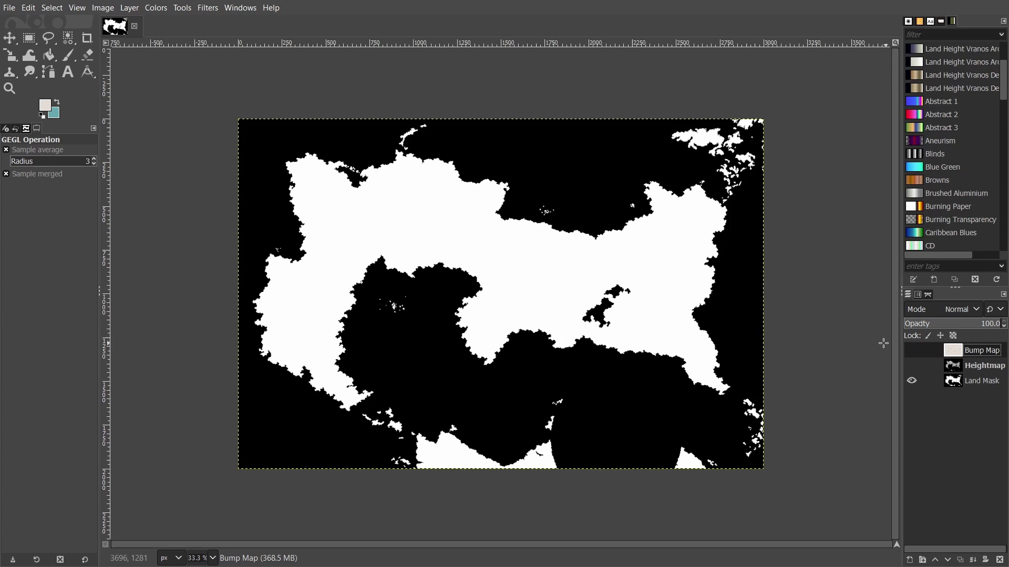
pyautogui.click(68, 38)
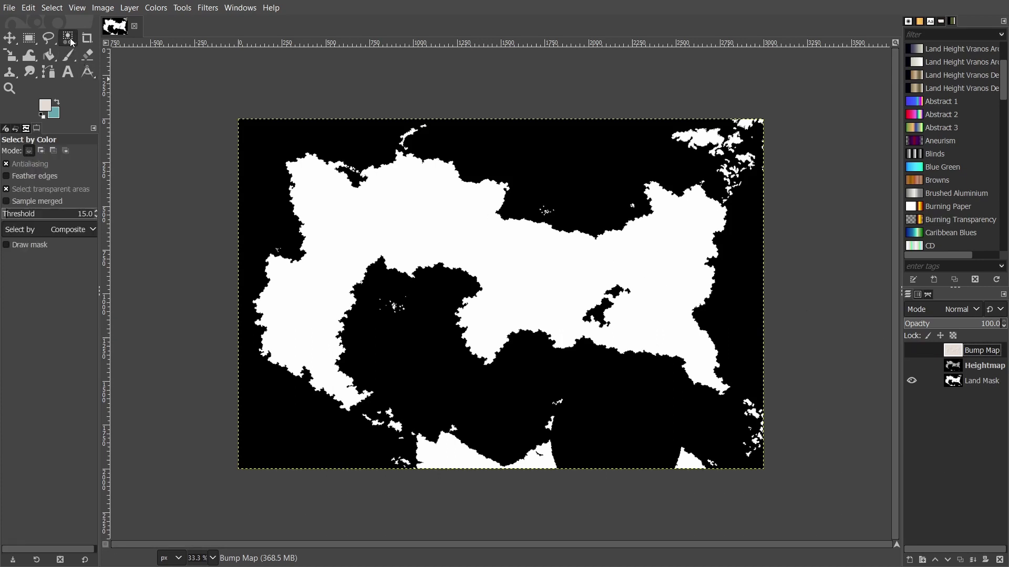
pyautogui.click(272, 137)
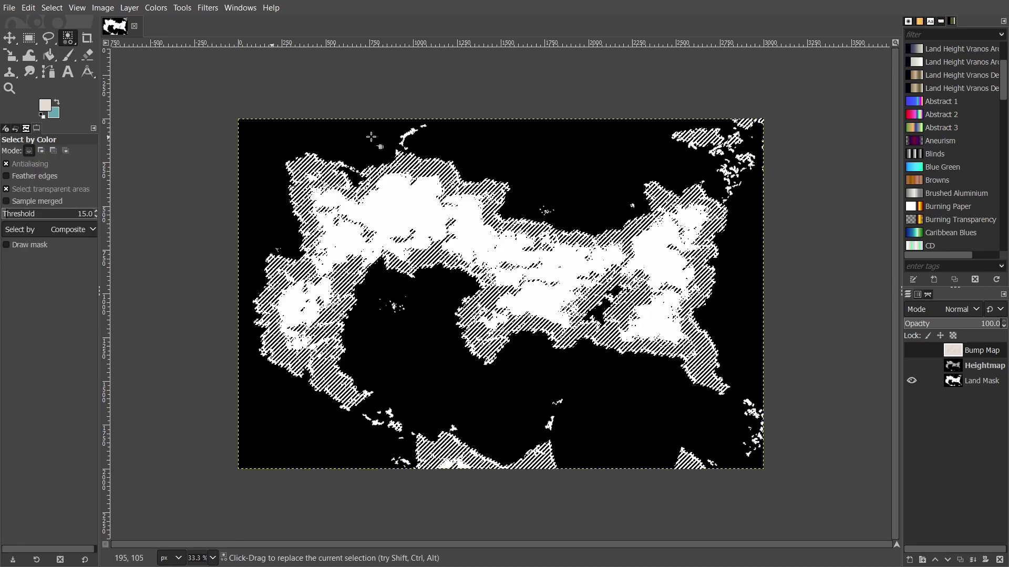
pyautogui.click(974, 381)
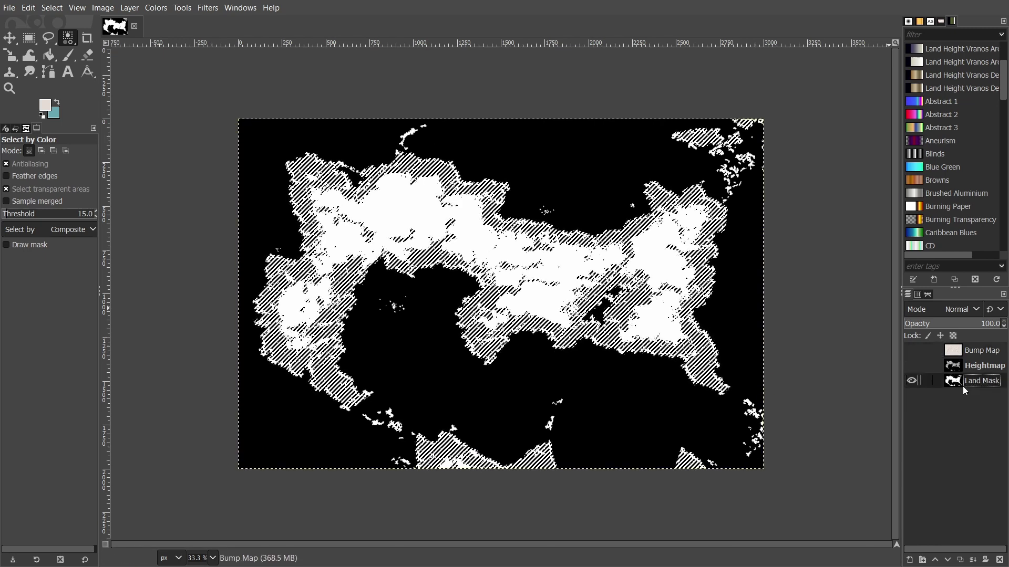
pyautogui.hotkey('ctrl', ',')
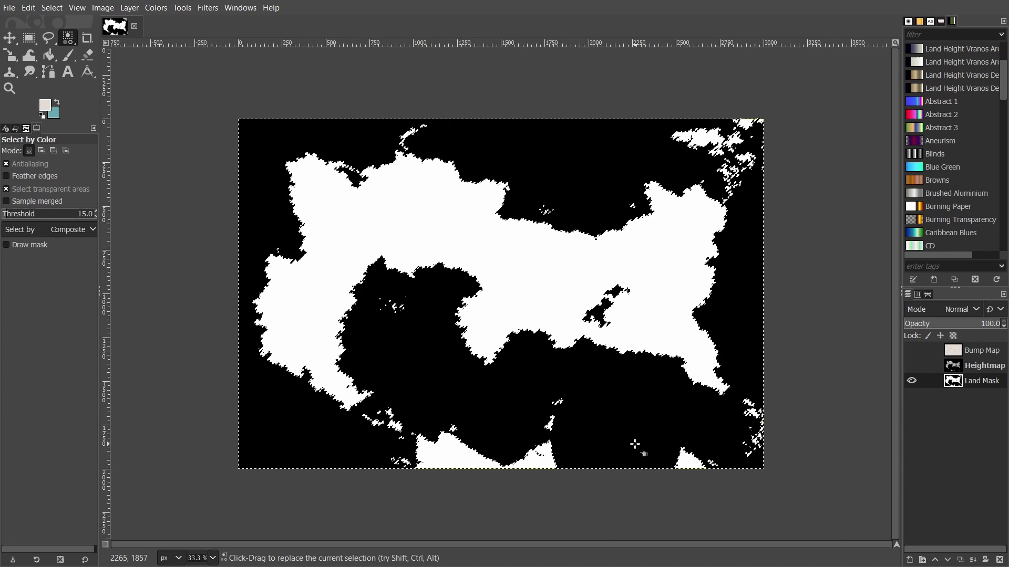
pyautogui.click(912, 350)
pyautogui.click(979, 352)
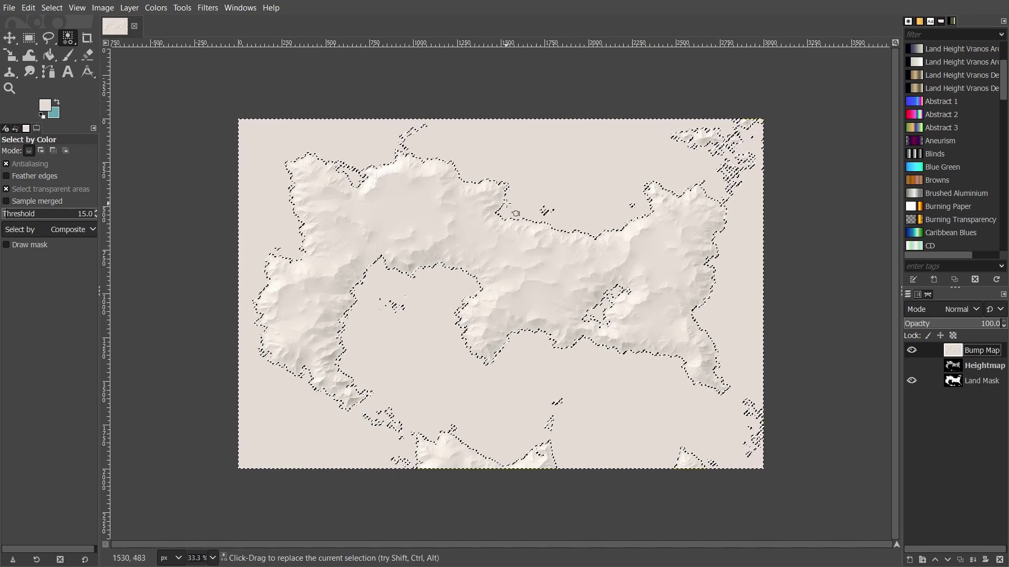
pyautogui.keyDown('ctrl'); pyautogui.scroll(6, 519, 209); pyautogui.keyUp('ctrl')
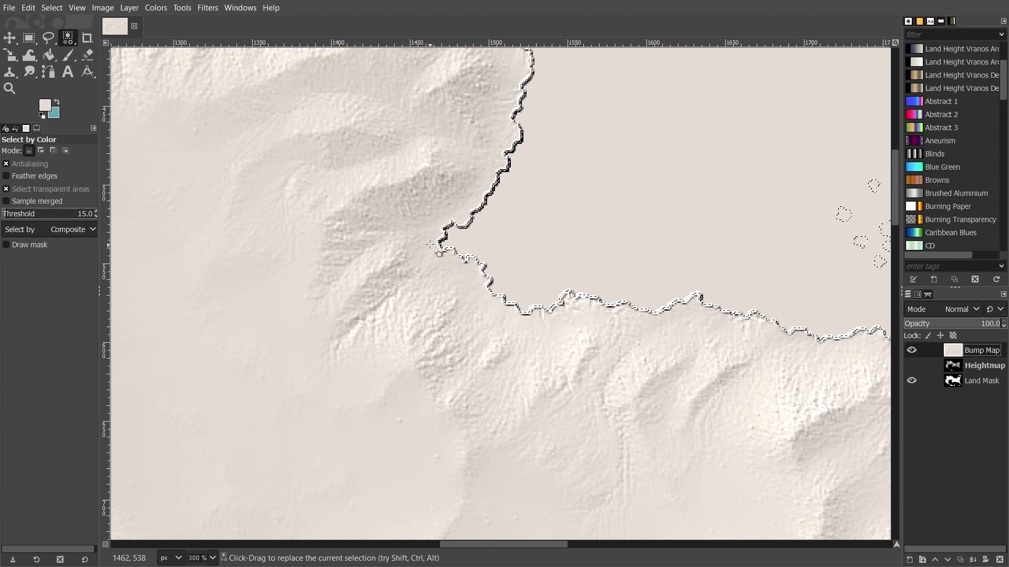
pyautogui.scroll(-2, 436, 229)
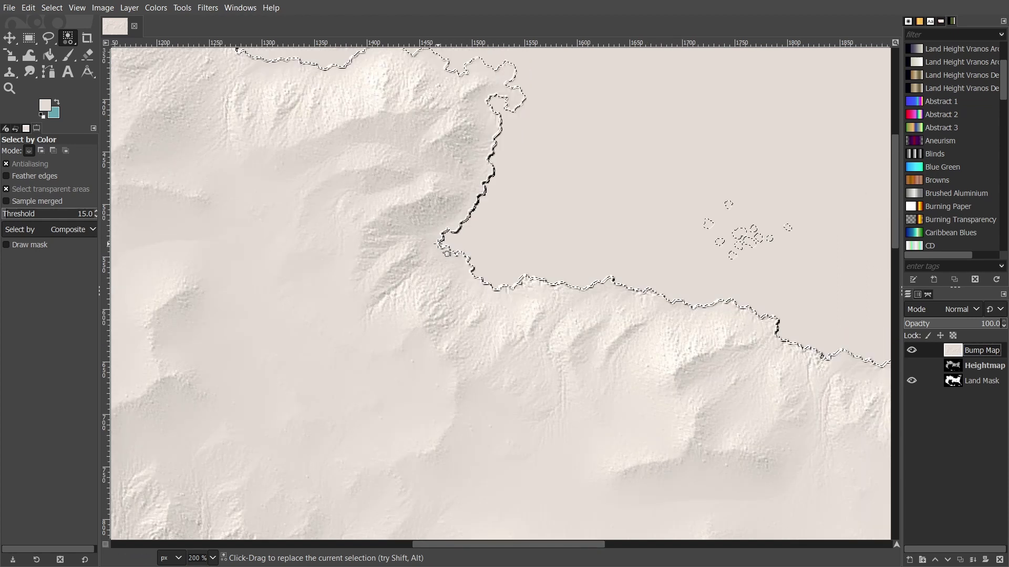
pyautogui.scroll(-4, 436, 246)
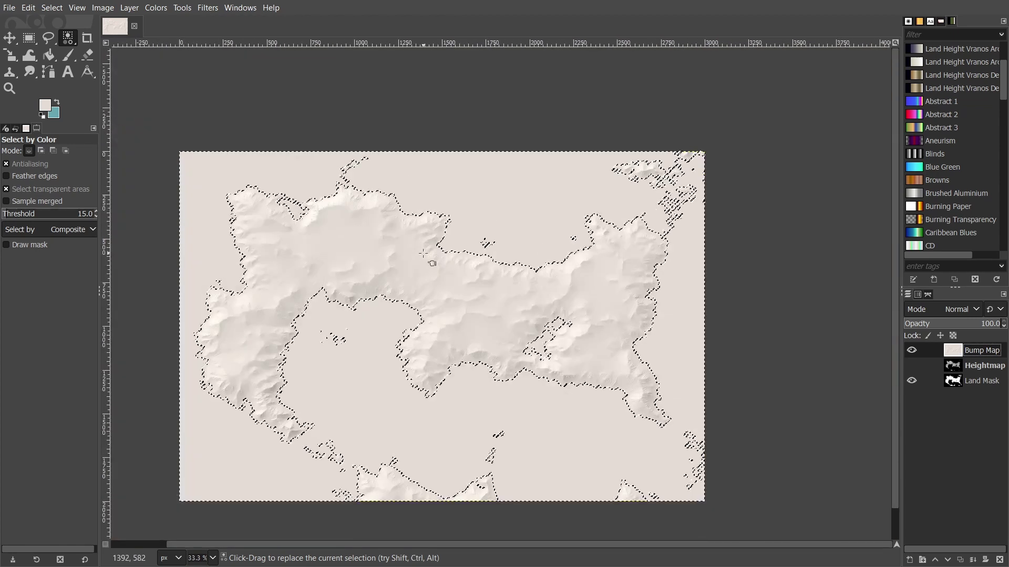
pyautogui.moveTo(424, 252); pyautogui.dragTo(469, 220)
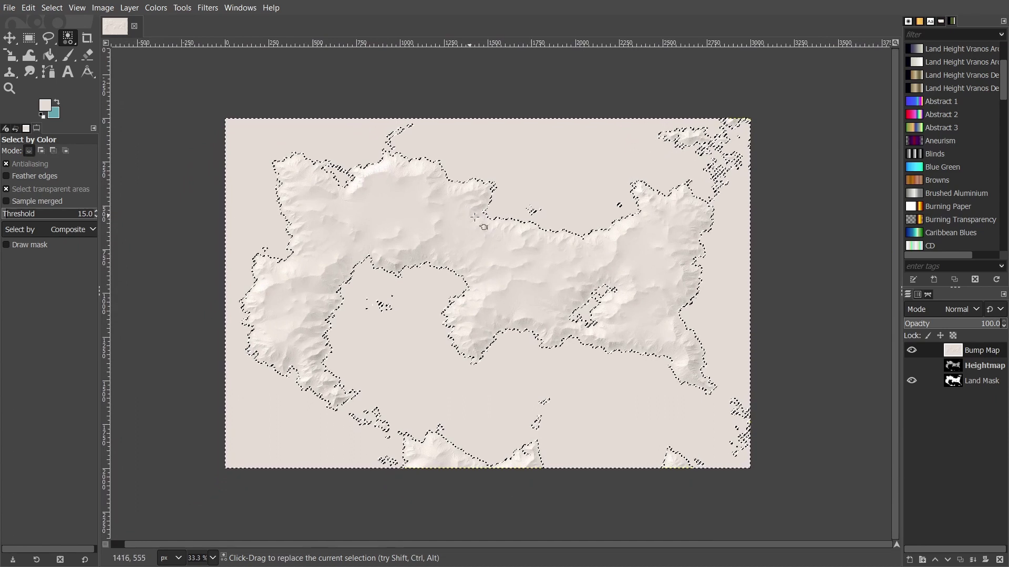
# Grow the sea selection by 2 px and delete it from the Bump Map layer
pyautogui.click(47, 12)
pyautogui.click(55, 179)
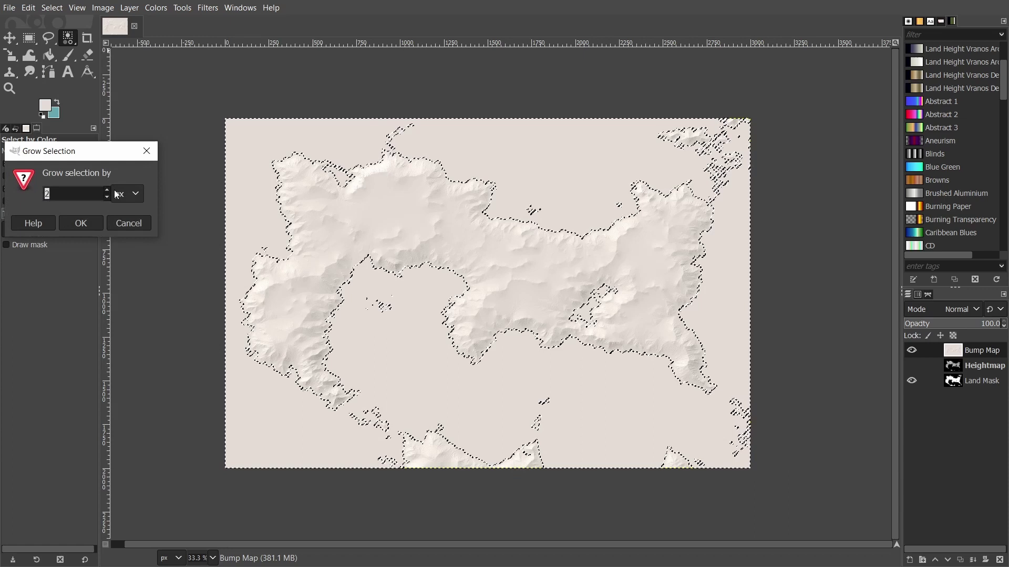
pyautogui.click(80, 223)
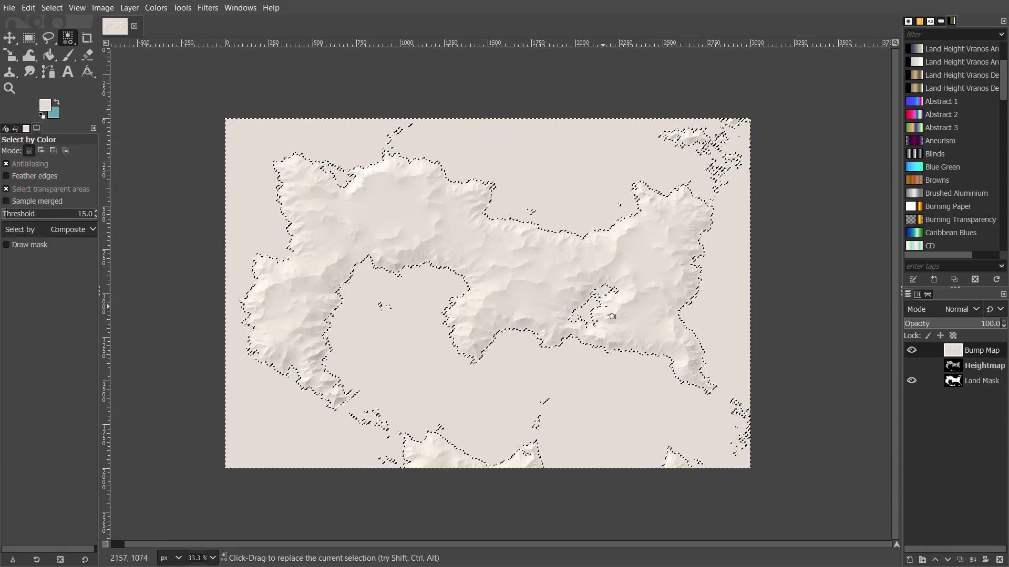
pyautogui.press('Delete')
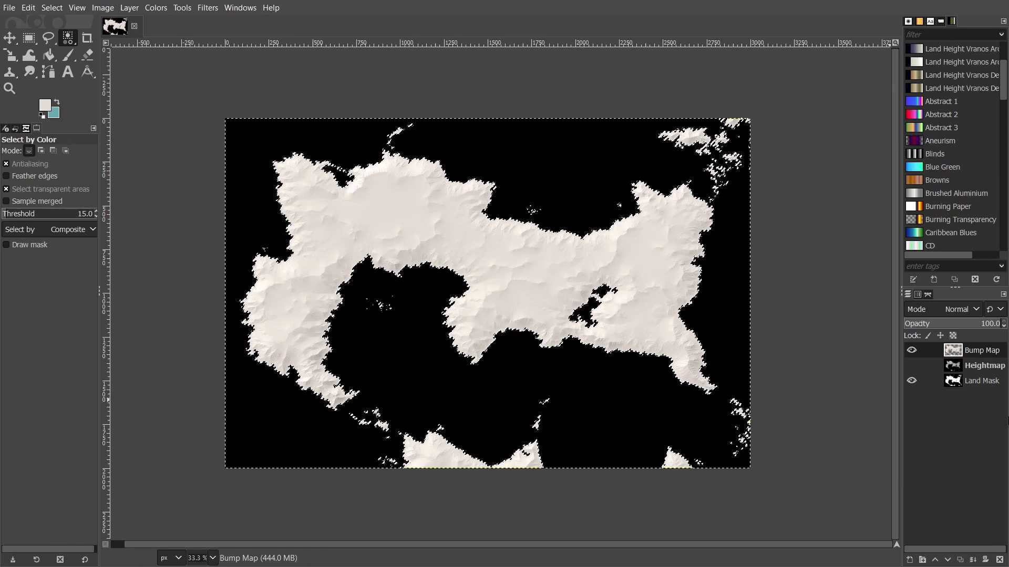
# Hide the Land Mask layer and clear the selection
pyautogui.click(912, 381)
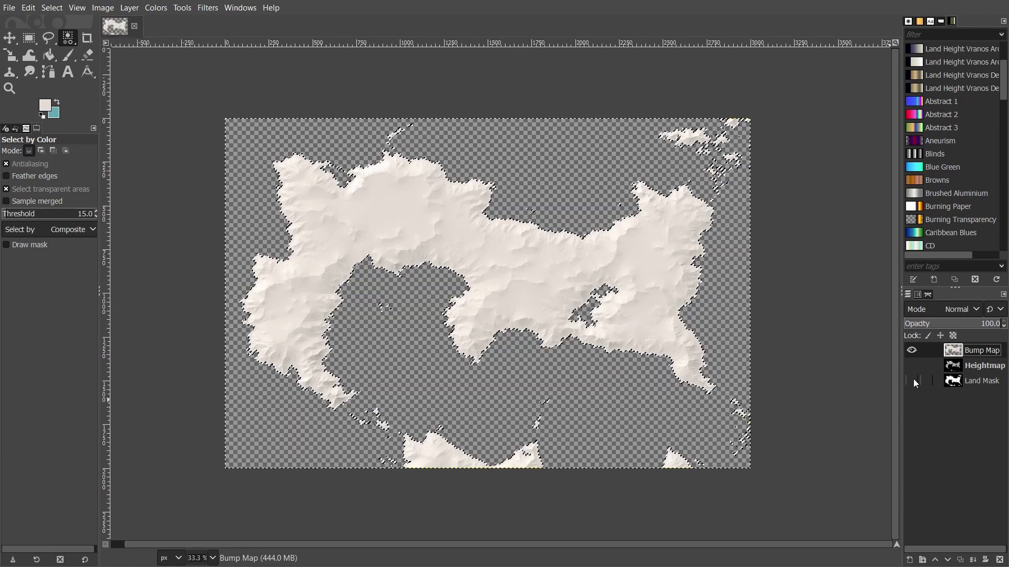
pyautogui.click(29, 38)
pyautogui.click(245, 68)
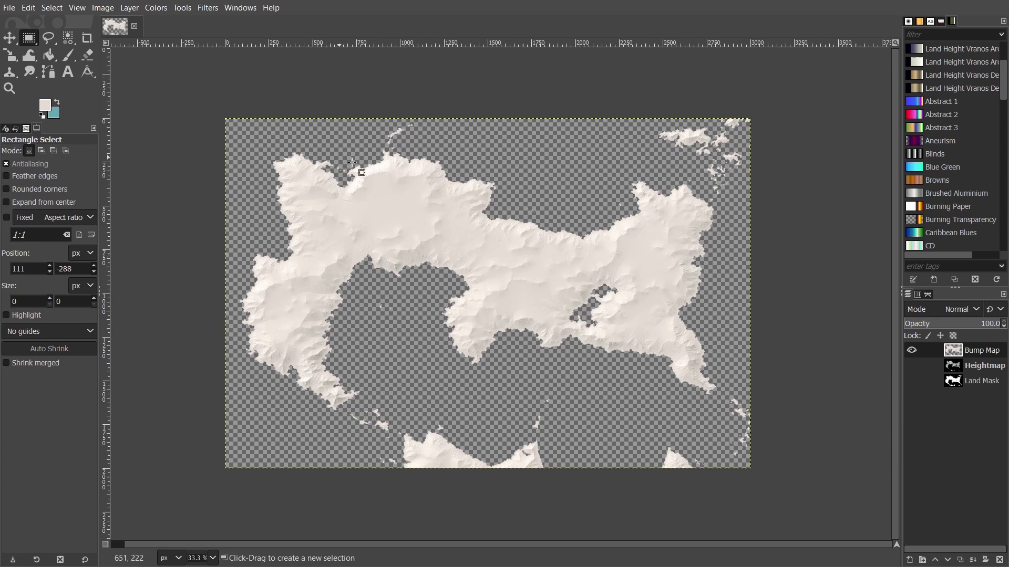
# Create a new layer named Sea above Heightmap, beneath Bump Map
pyautogui.rightClick(965, 366)
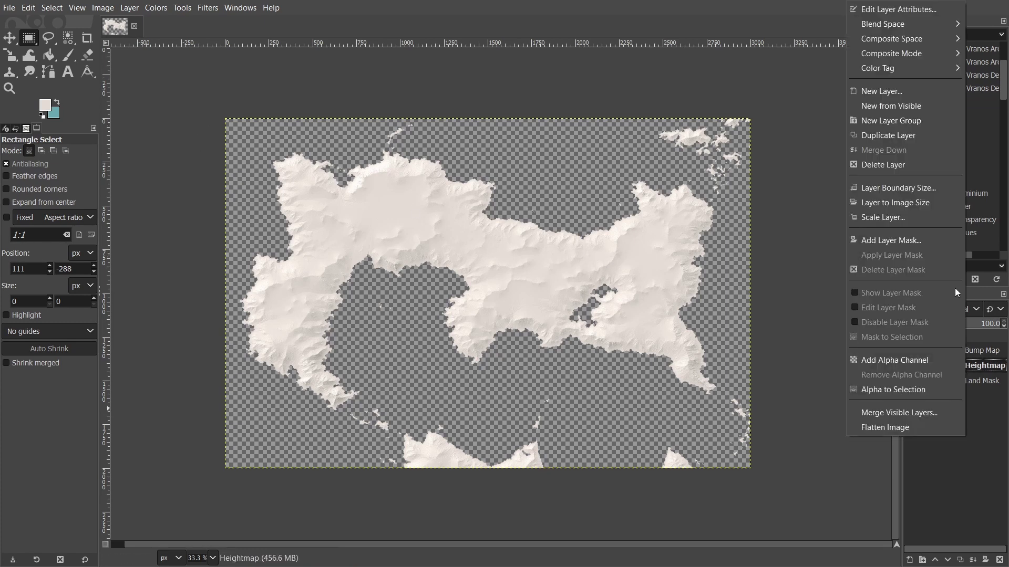
pyautogui.click(888, 91)
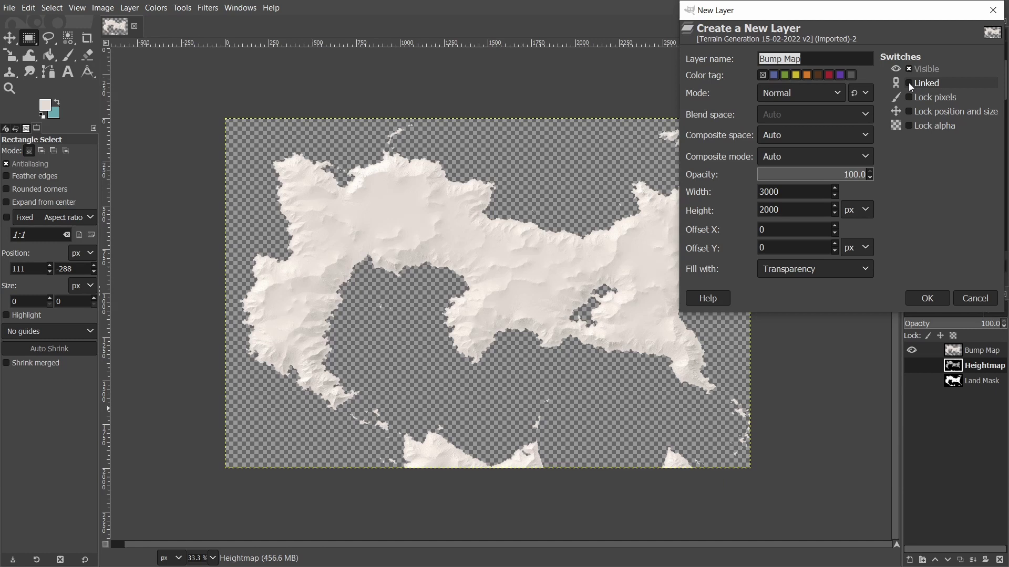
pyautogui.write('Sea')
pyautogui.press('Return')
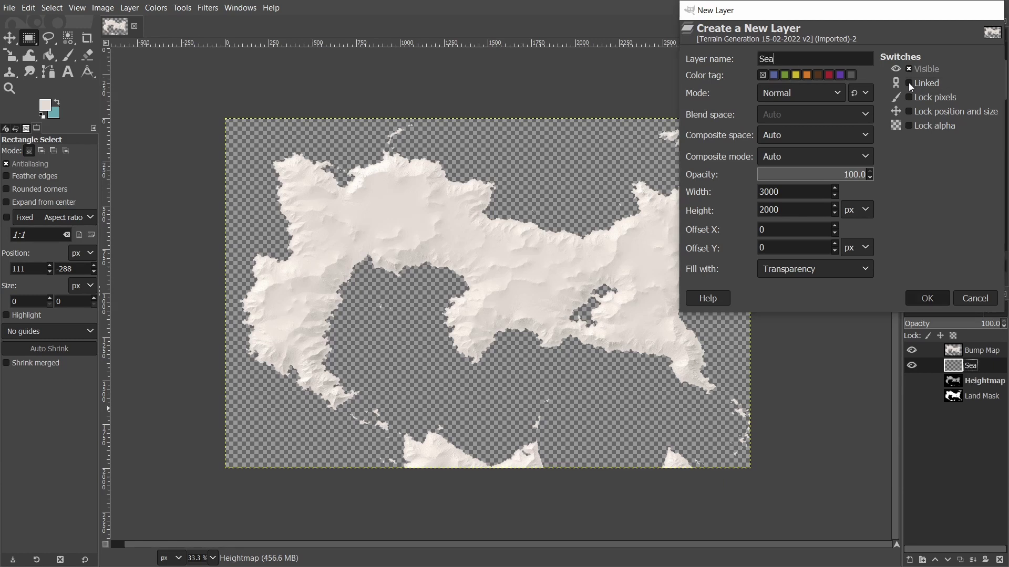
# Fill the Sea layer with teal
pyautogui.click(57, 101)
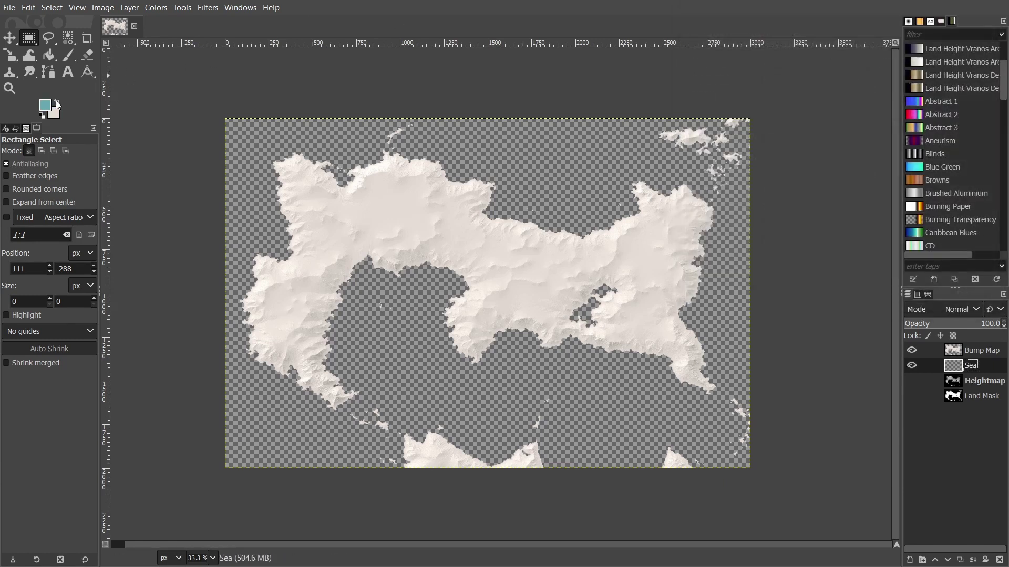
pyautogui.click(55, 59)
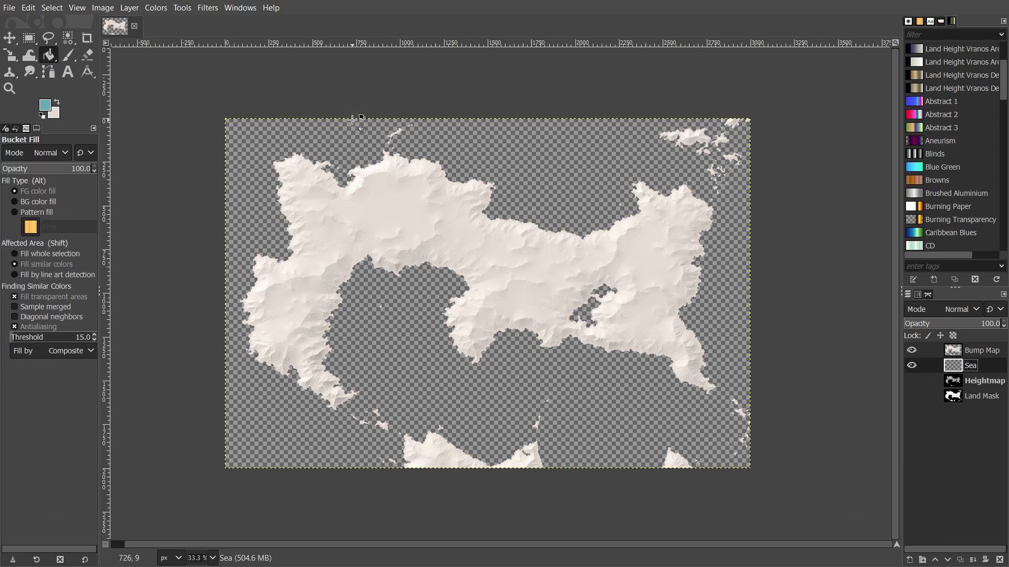
pyautogui.click(379, 158)
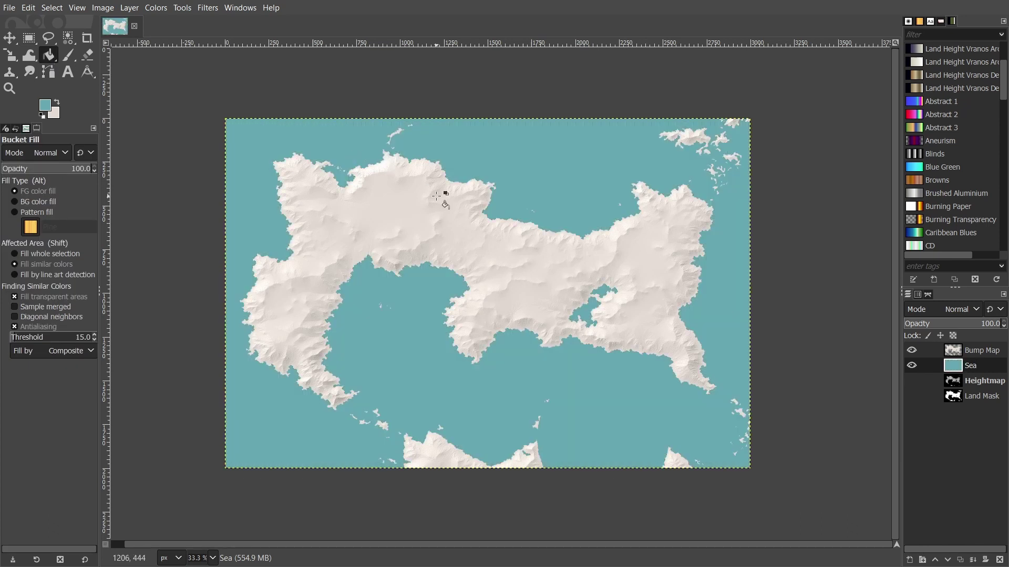